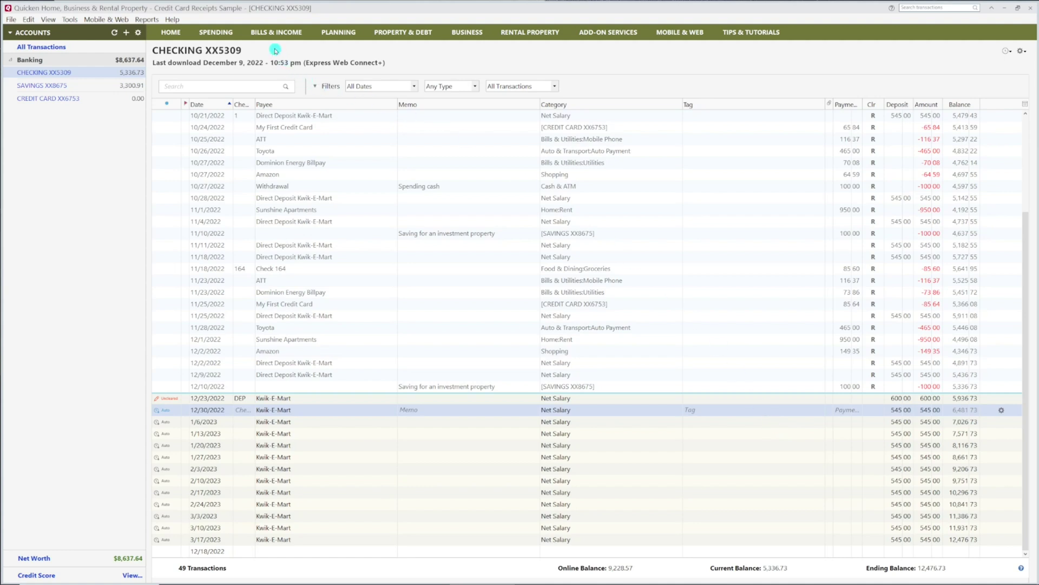
Step: Switch from the CHECKING XX5309 register to the Bills & Income reminders overview
click(269, 32)
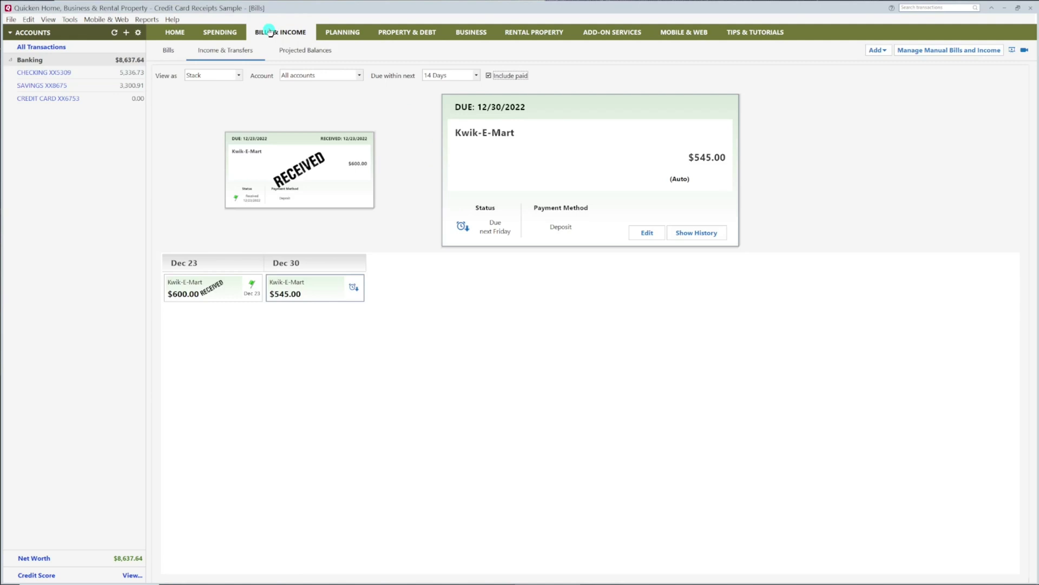
Step: Add a transfer reminder with 'My First Credit Card' as its description
click(220, 53)
click(885, 52)
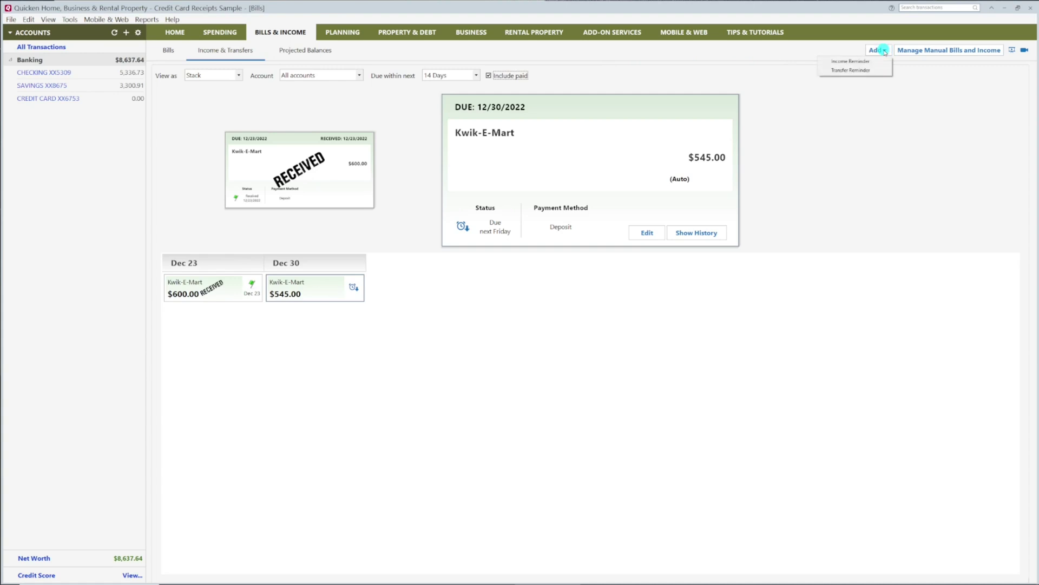
click(859, 71)
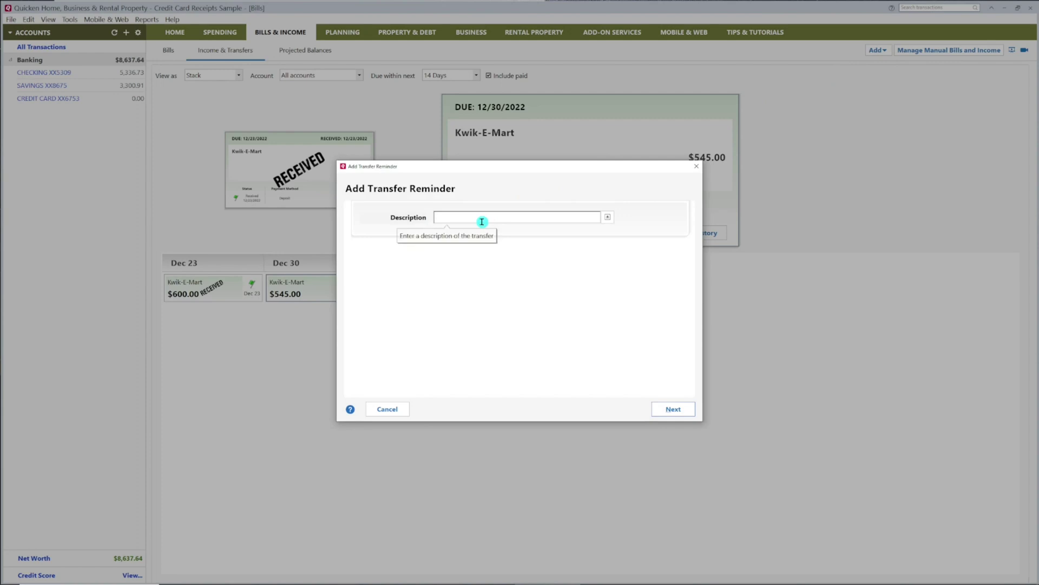
text(Cred)
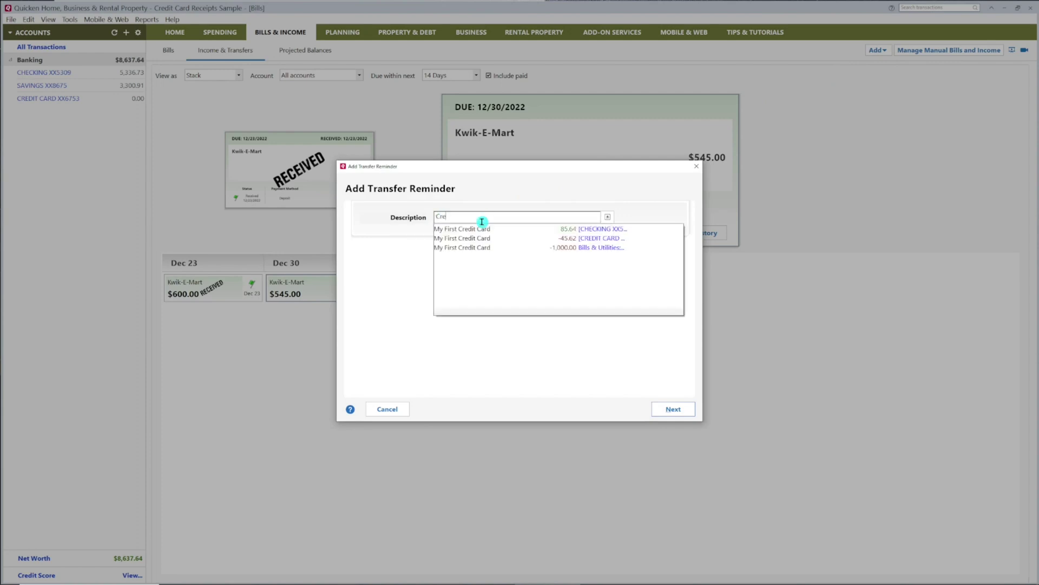
click(489, 228)
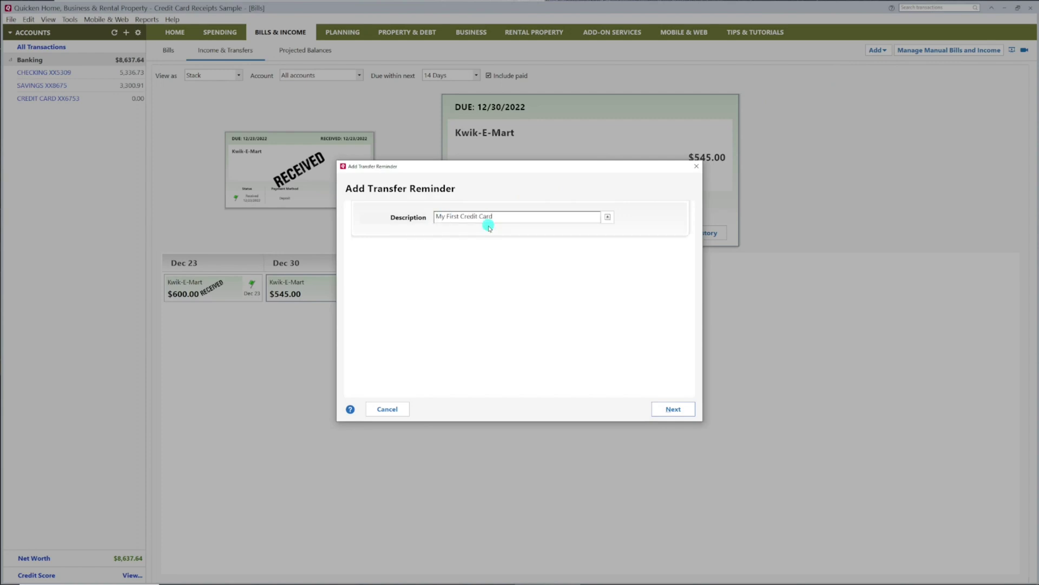
Step: Make the reminder due 12/20/2022, monthly on the 20th, for 100.00
click(675, 410)
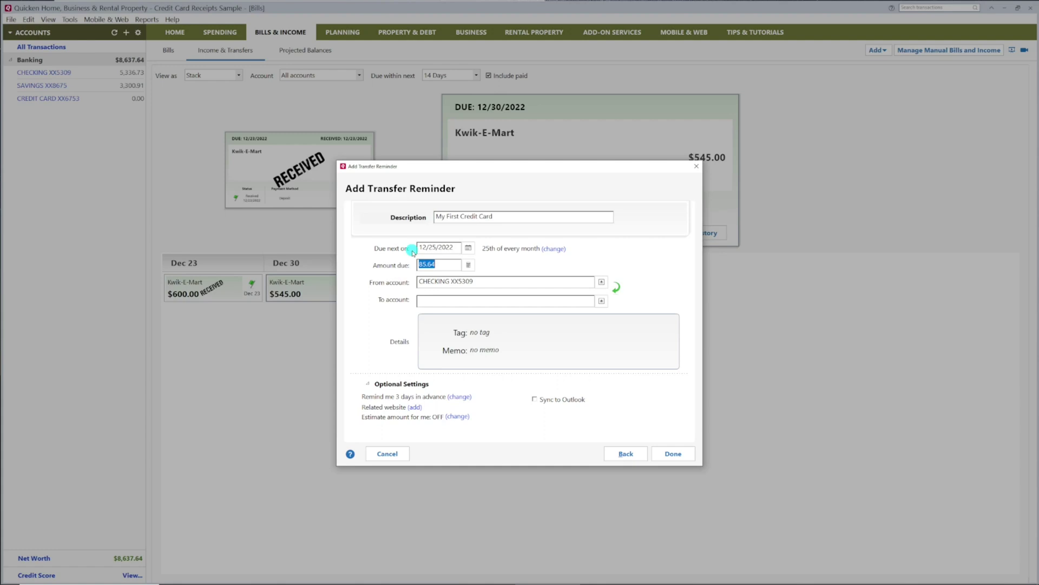
click(469, 249)
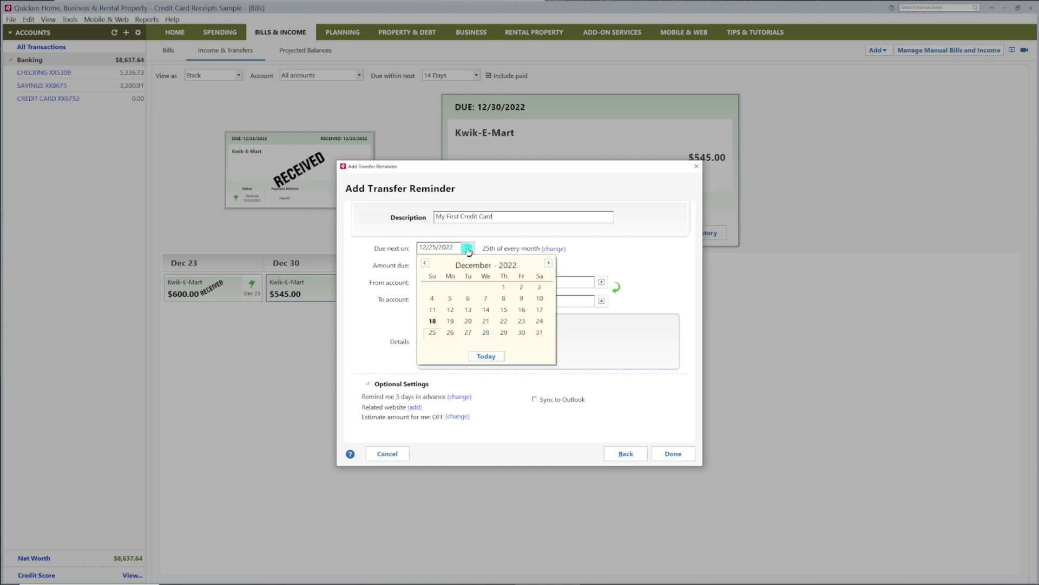
click(467, 321)
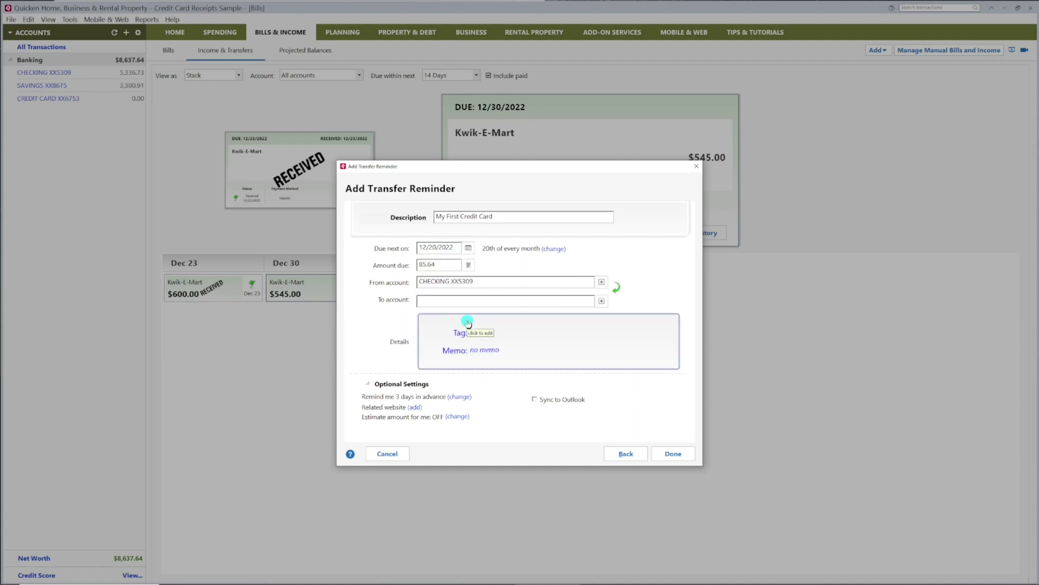
click(443, 265)
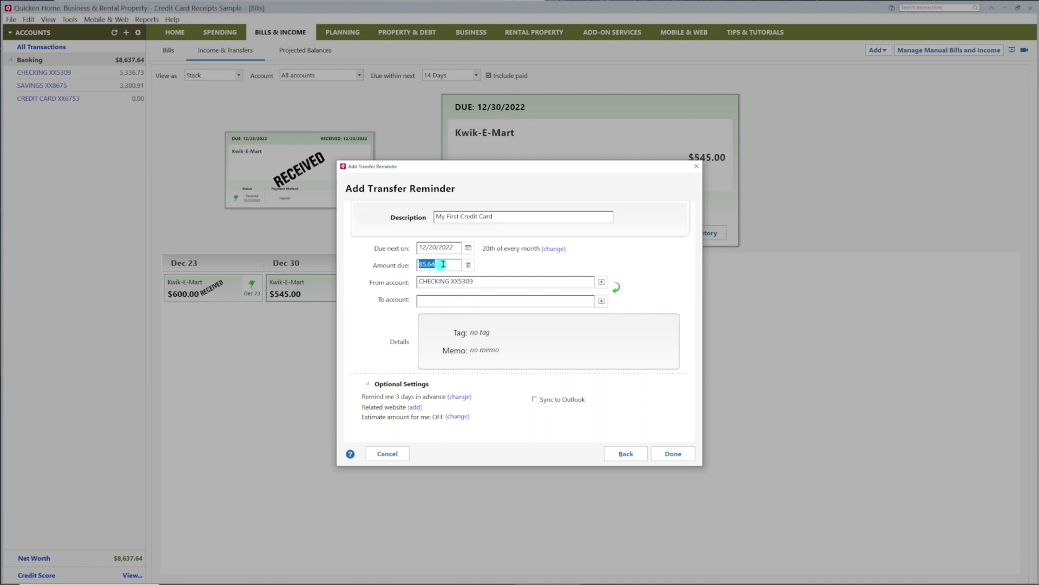
text(100.00)
Step: Set the transfer from CHECKING XX5309 to CREDIT CARD XX6753
click(601, 282)
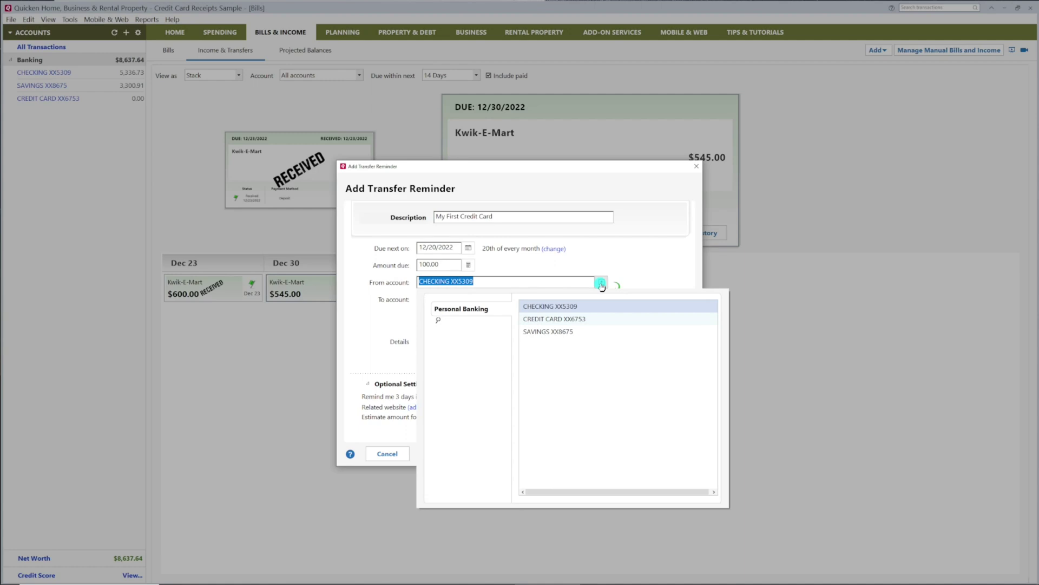
click(548, 307)
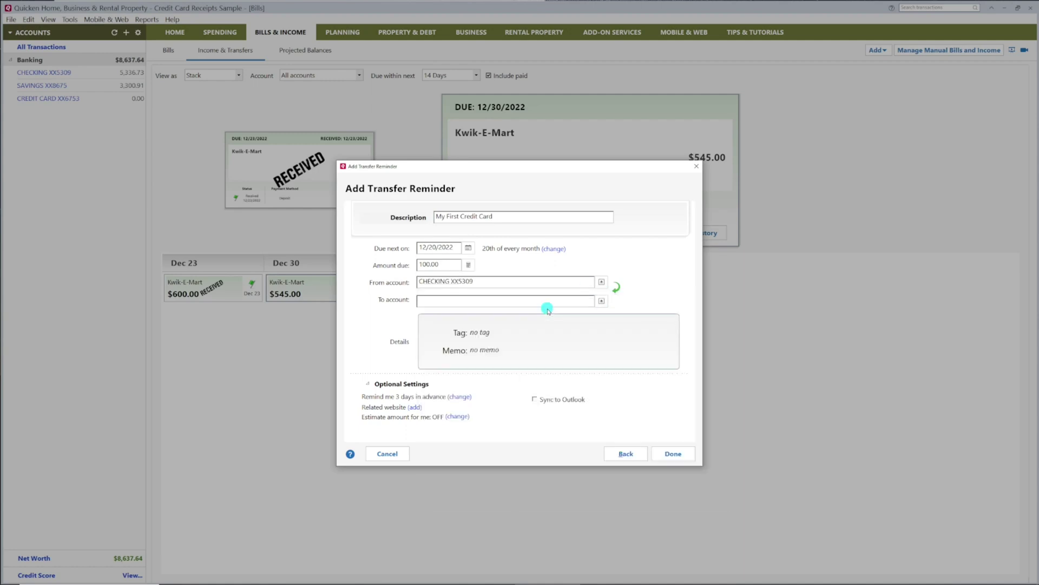
click(602, 301)
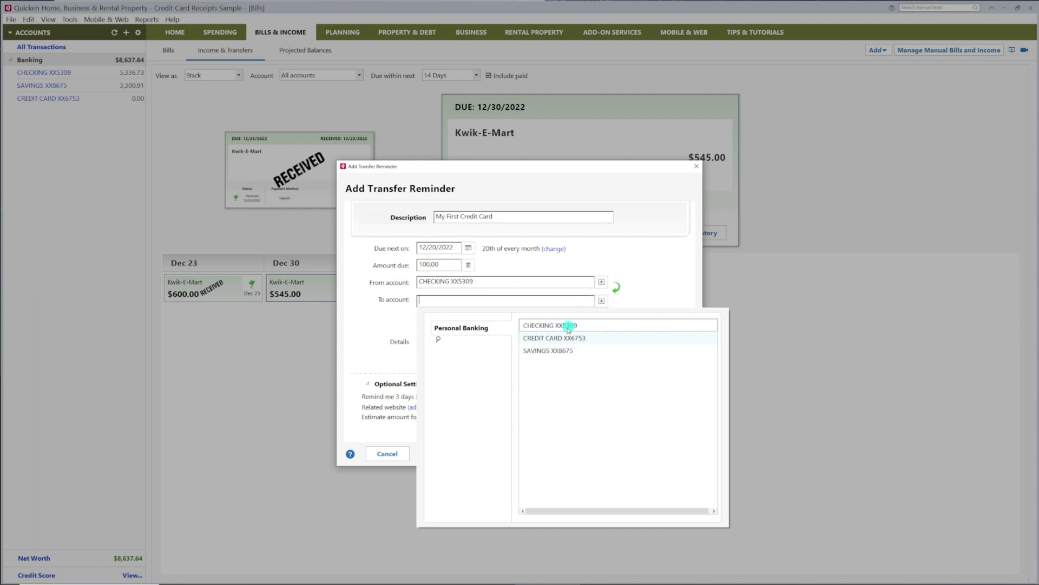
click(553, 339)
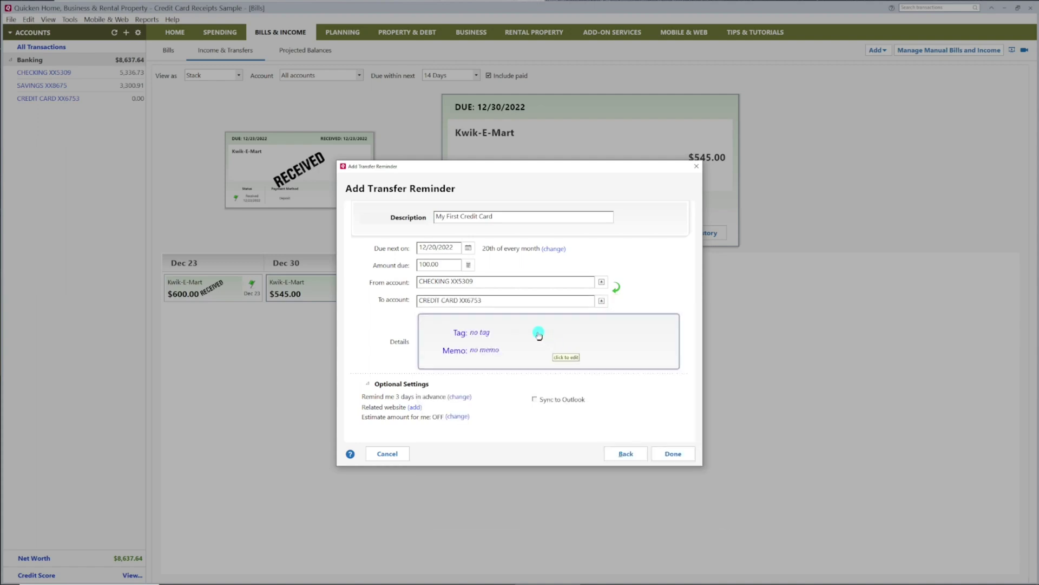
Step: Leave the tag and memo details unchanged and save the reminder
click(539, 334)
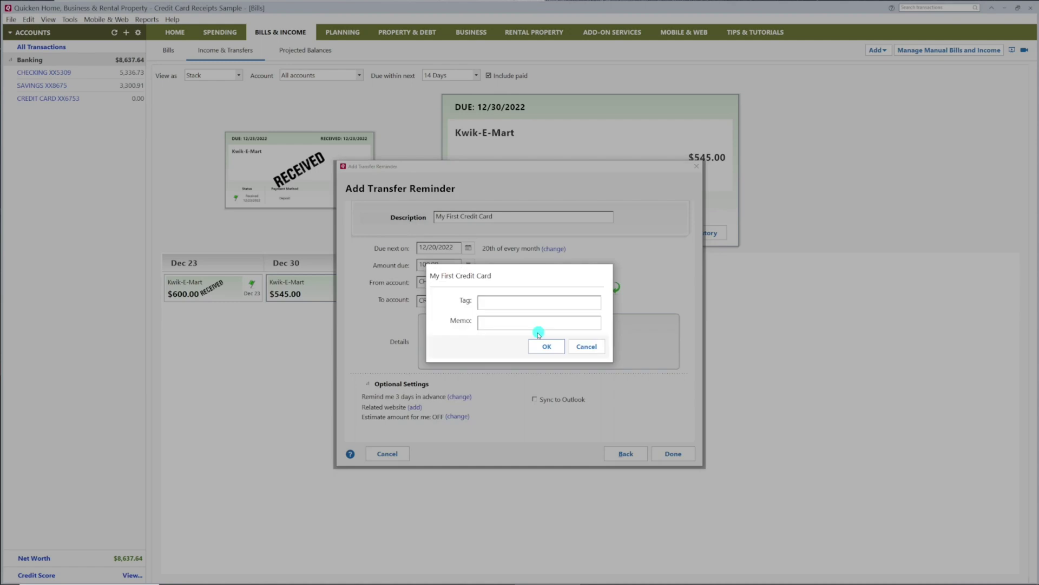
click(504, 321)
click(547, 347)
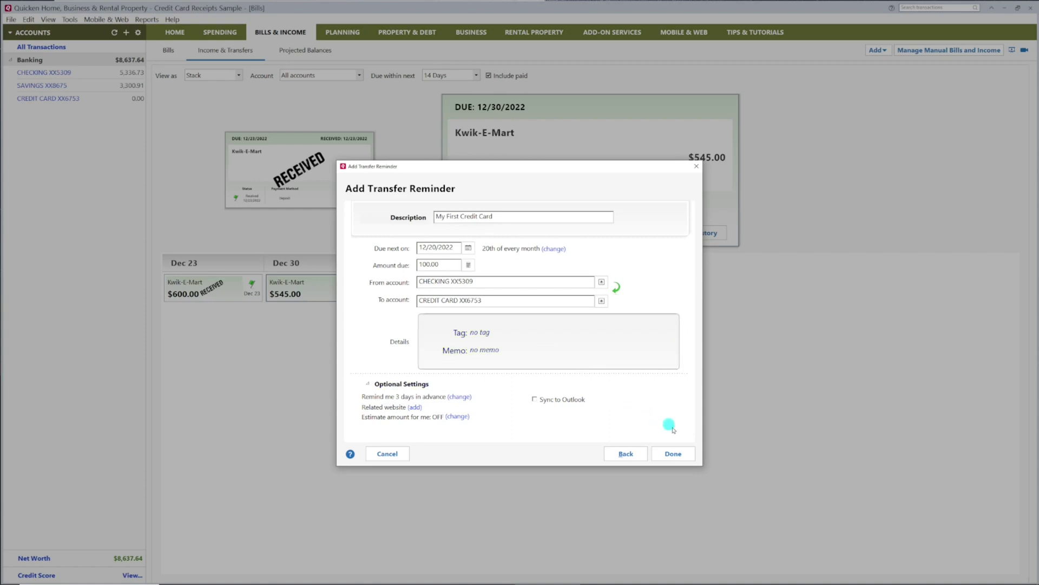
click(672, 453)
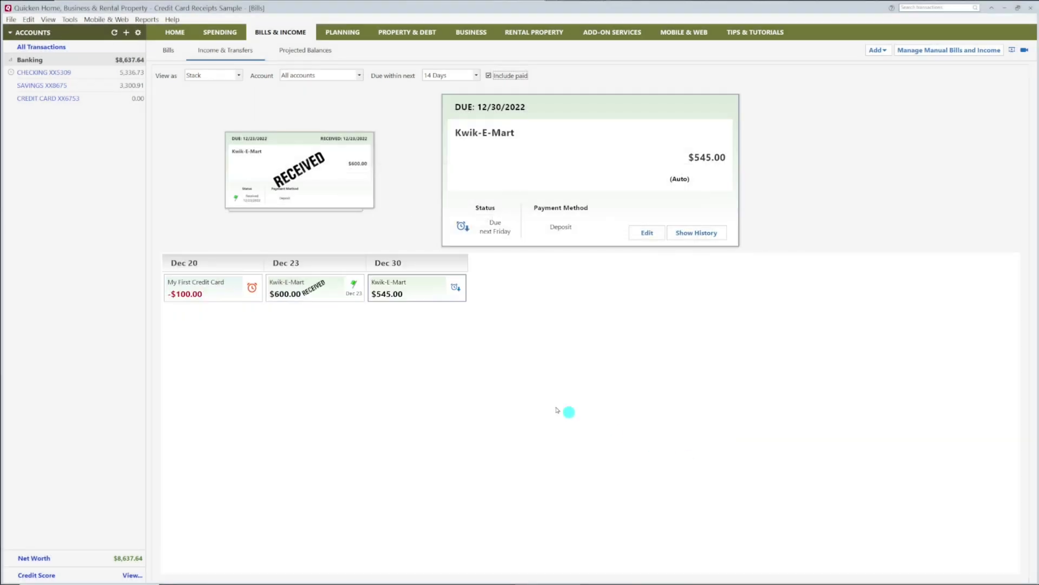
click(47, 73)
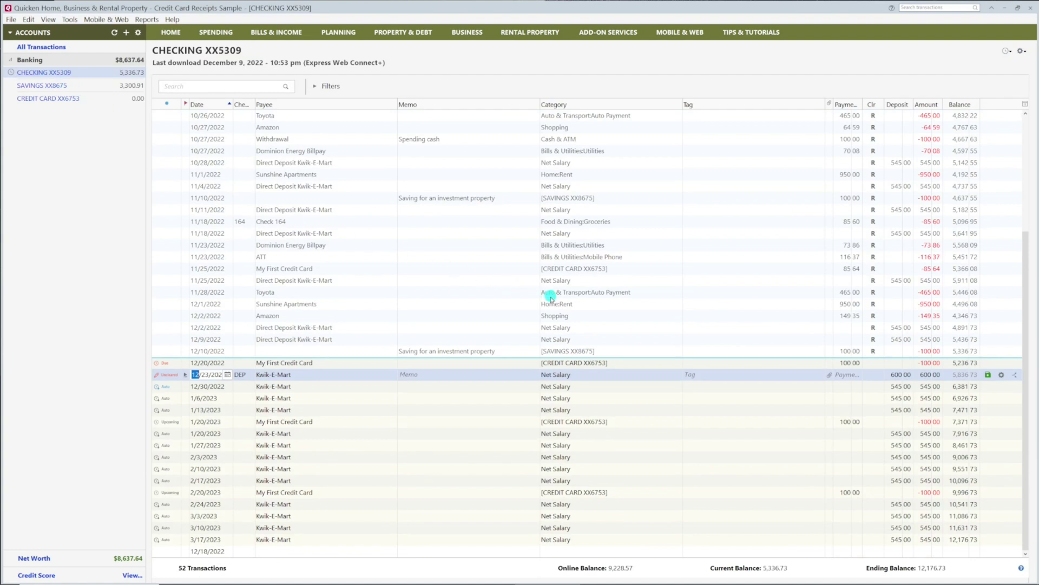
click(1006, 54)
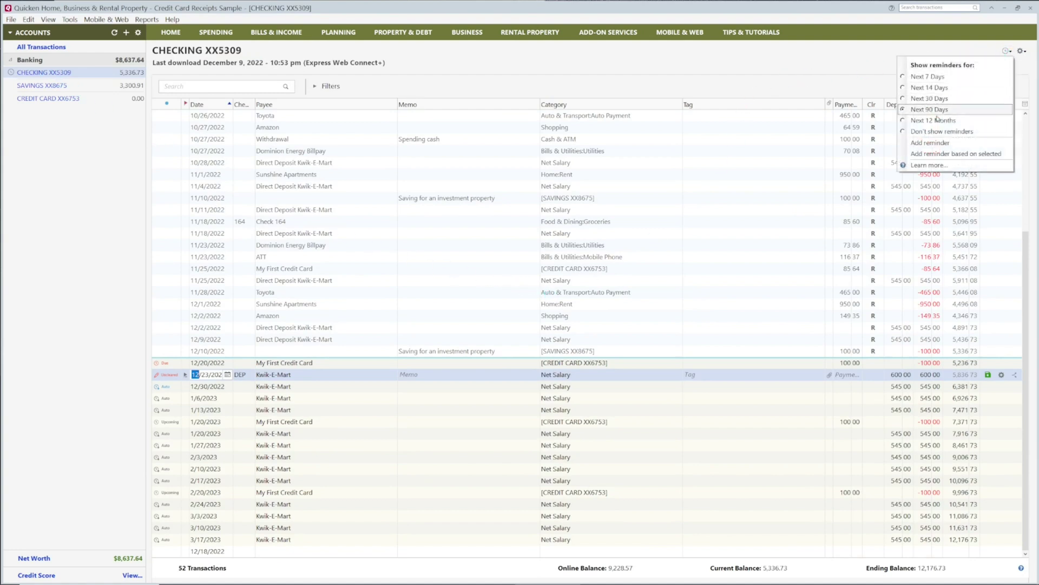
click(929, 110)
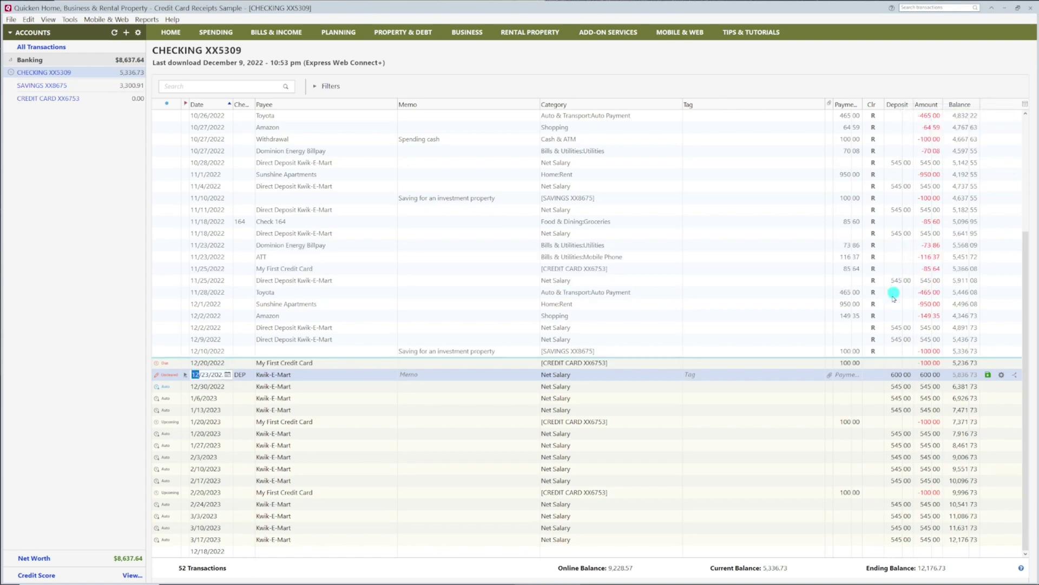
click(854, 361)
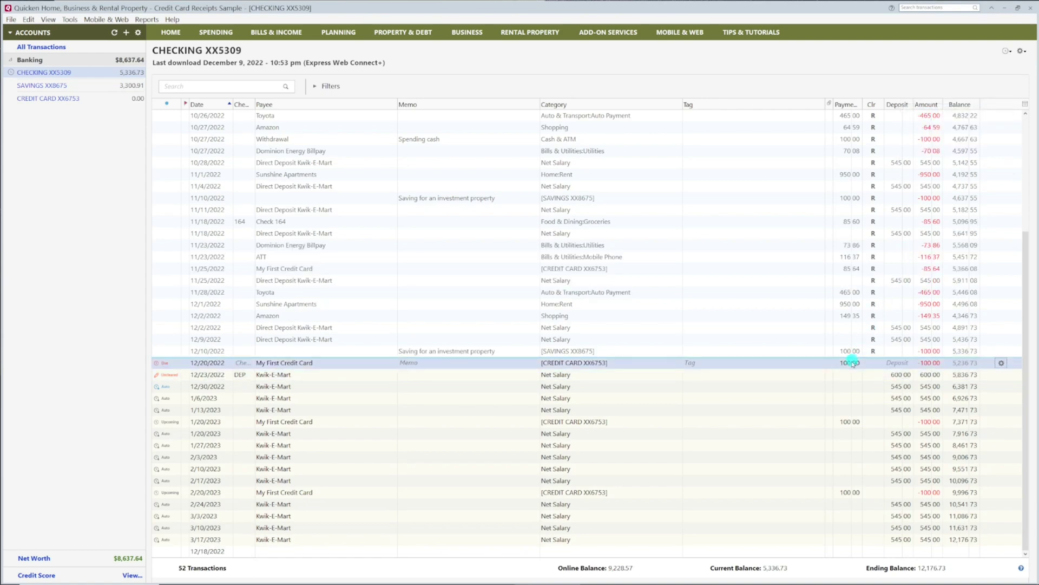
click(850, 423)
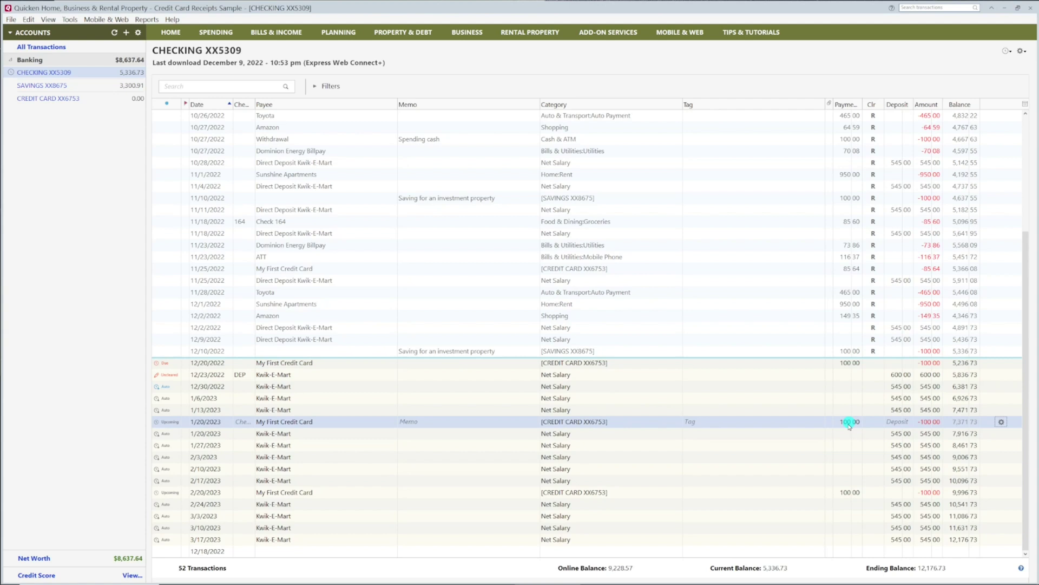
click(848, 493)
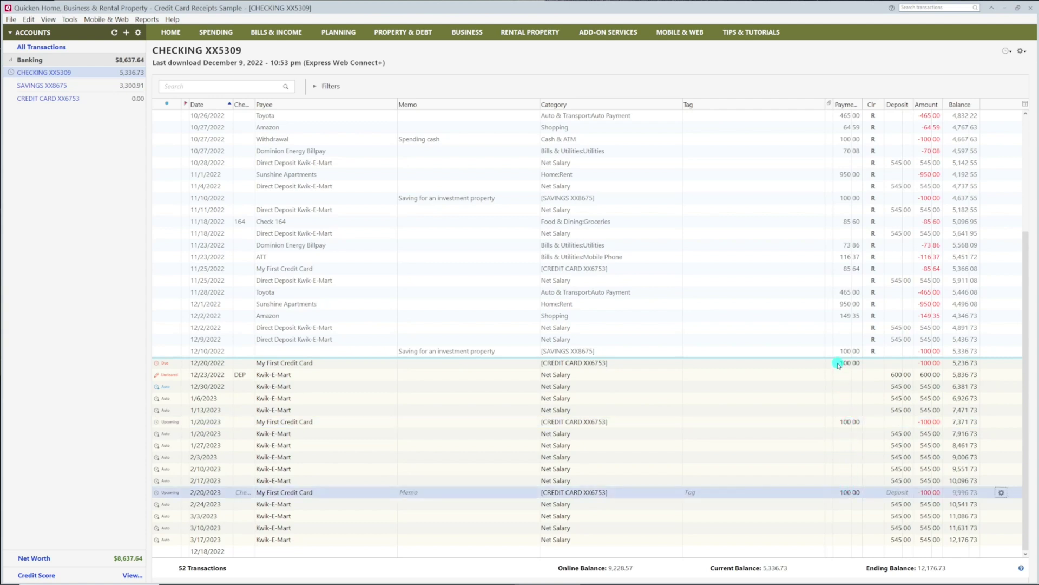
Step: Enter the 12/20 reminder as a 100.00 transaction dated 12/18/2022
right_click(811, 364)
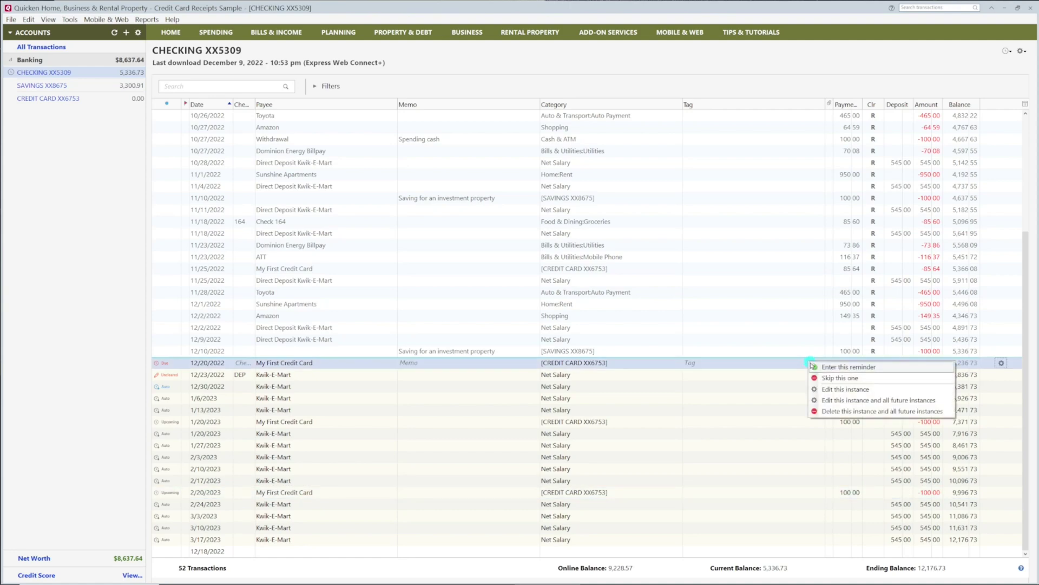
click(865, 368)
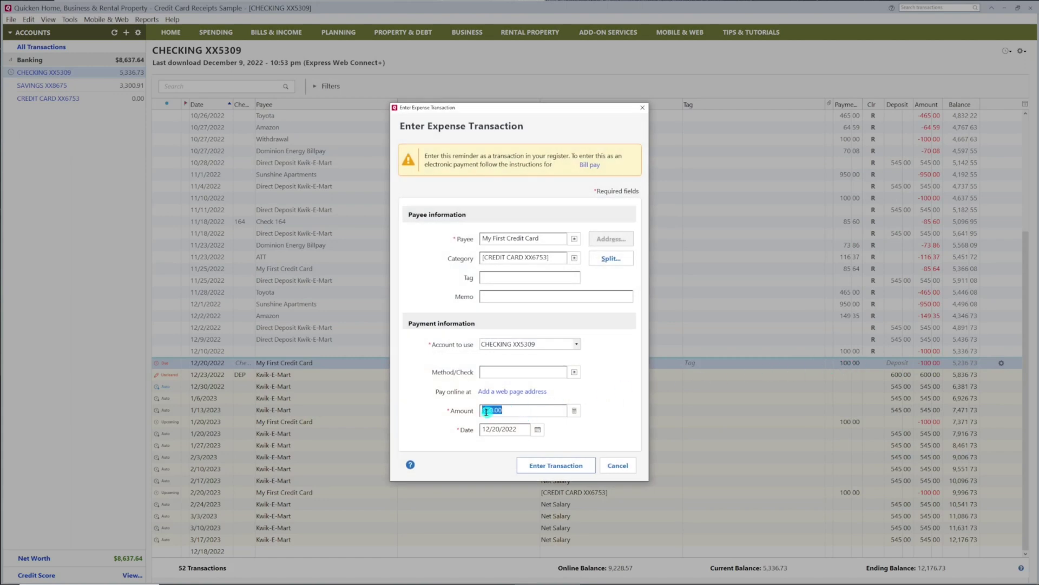
drag(481, 410, 513, 410)
click(484, 429)
click(537, 430)
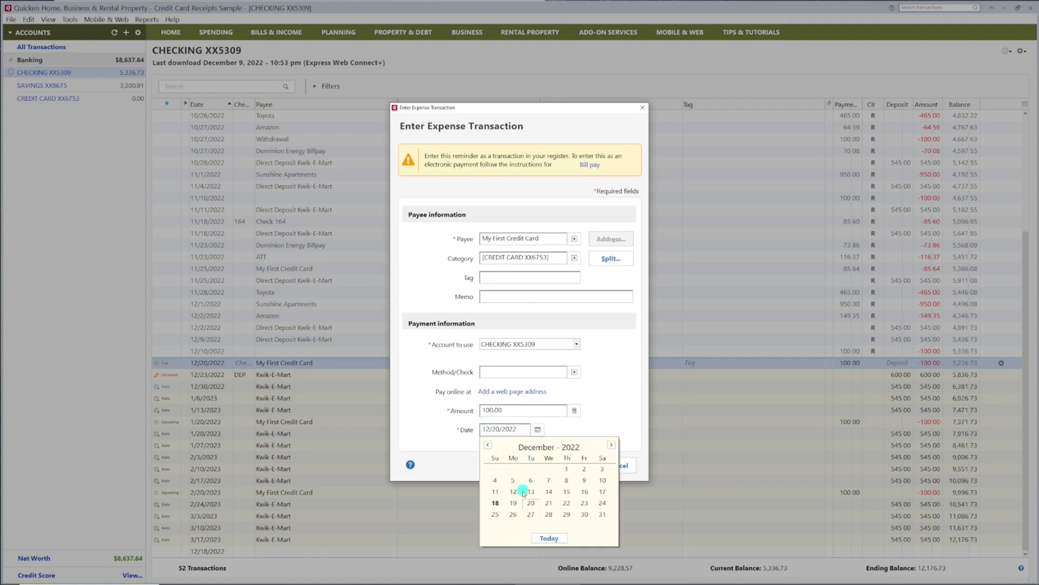
click(495, 503)
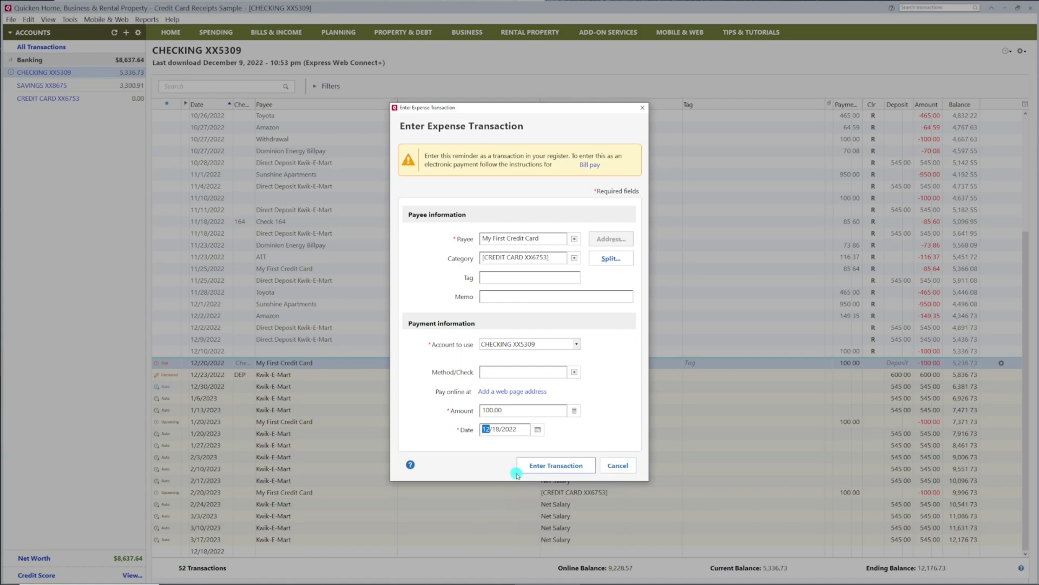
click(558, 471)
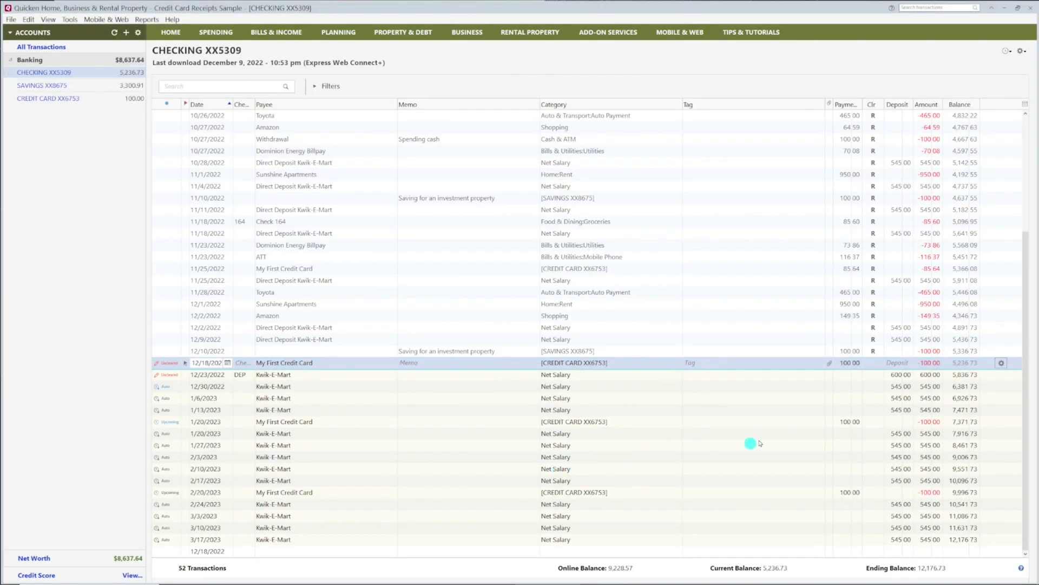
Step: Set the 12/18/2022 transfer's Clr to Reconciled in both the checking and CREDIT CARD XX6753 registers
click(875, 363)
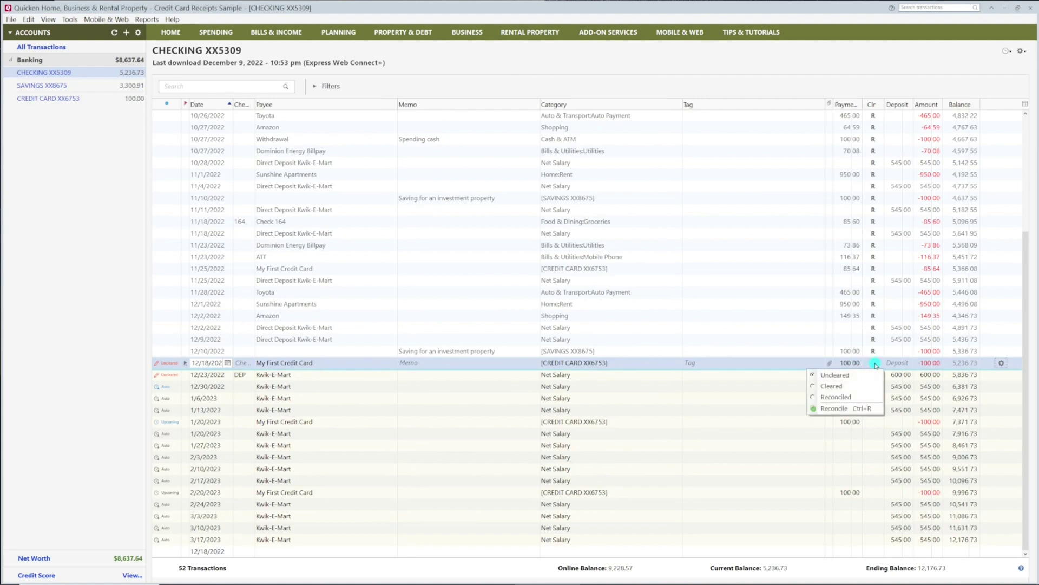
click(843, 396)
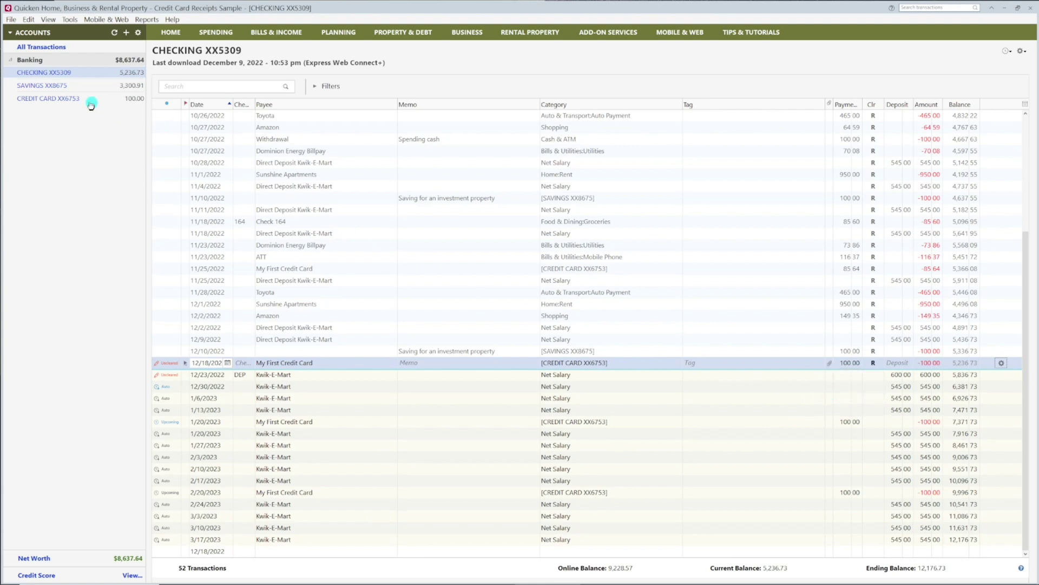
click(47, 103)
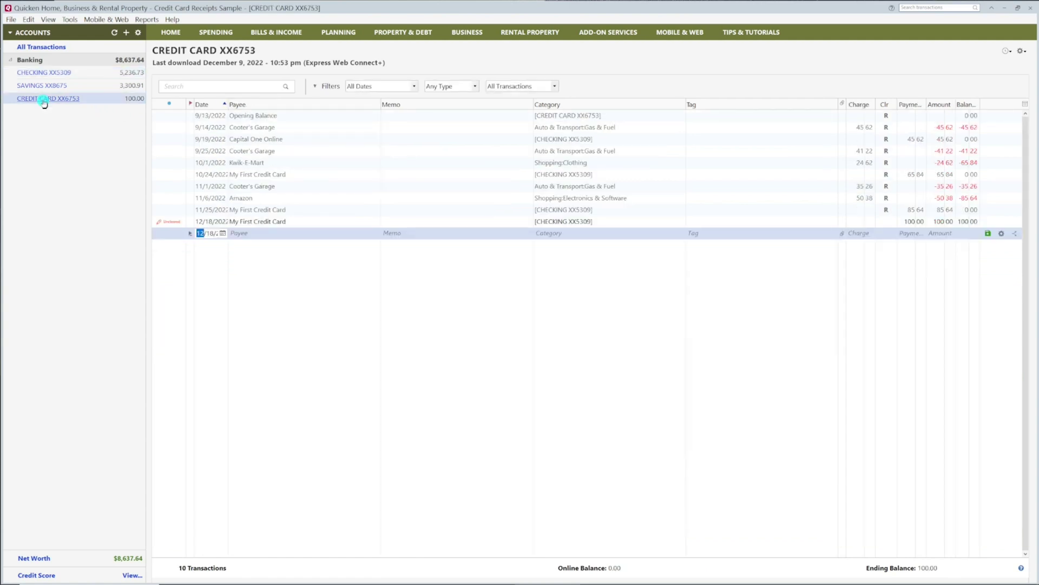
click(889, 223)
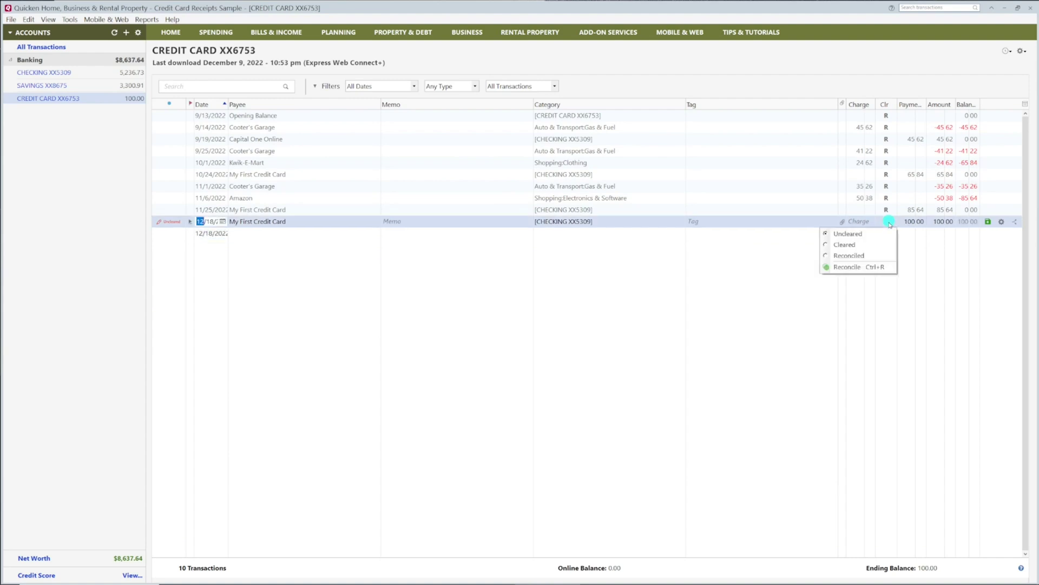
click(865, 259)
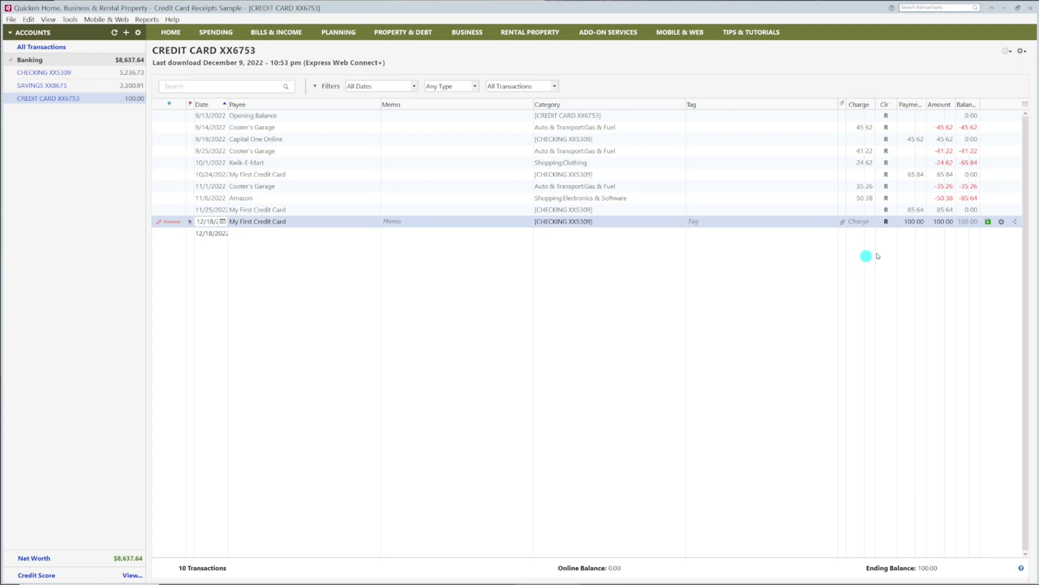